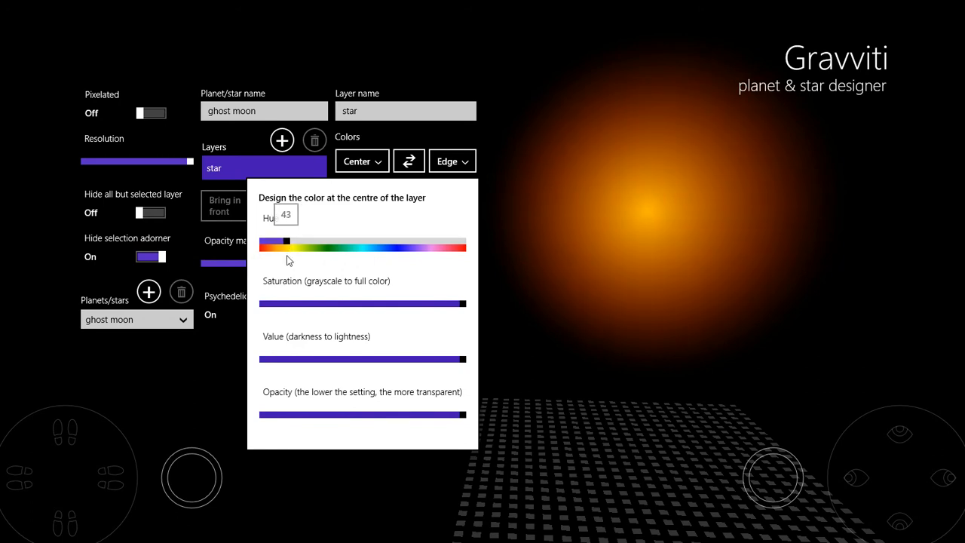
- Lower the star layer's centre colour opacity to about 60% and slightly reduce its center-to-edge opacity curve
left_click_drag(465, 415, 388, 418)
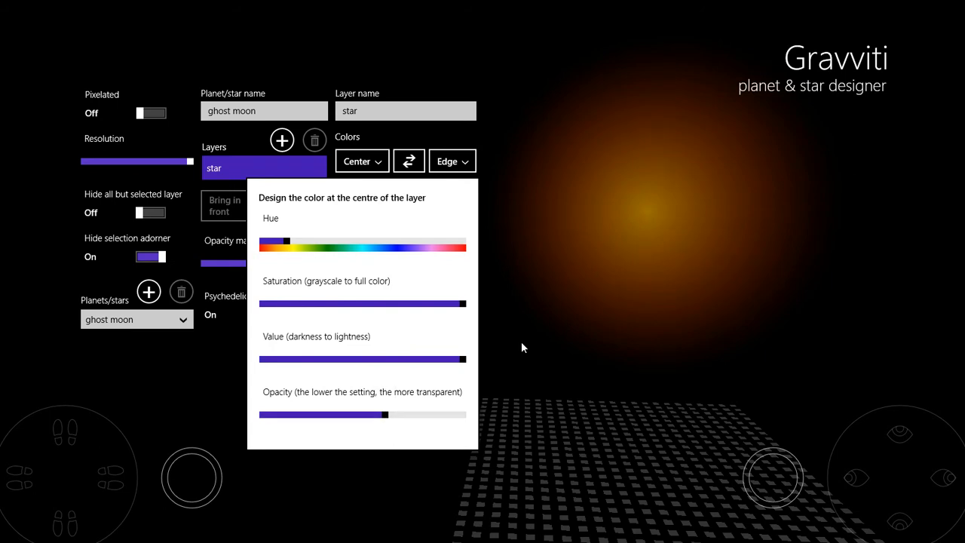
left_click(518, 348)
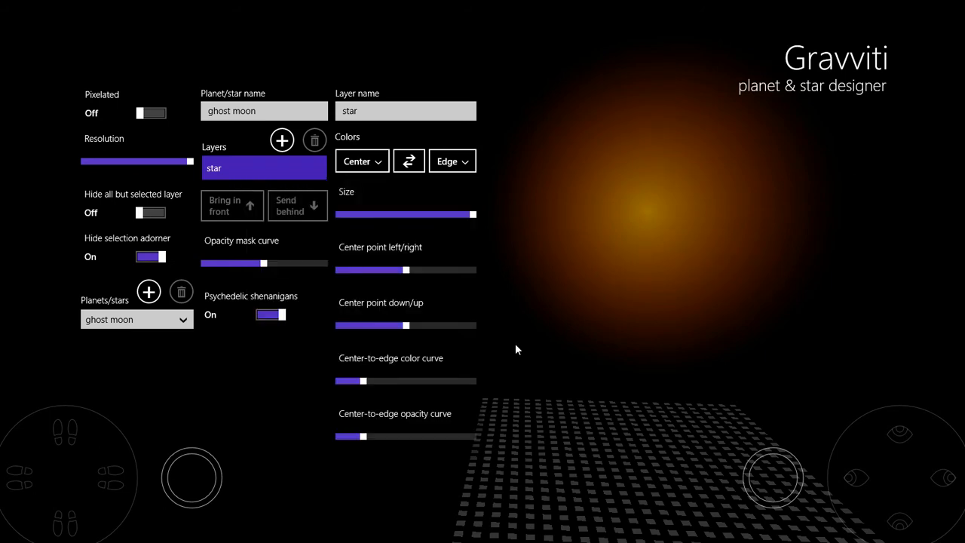
left_click_drag(354, 440, 353, 442)
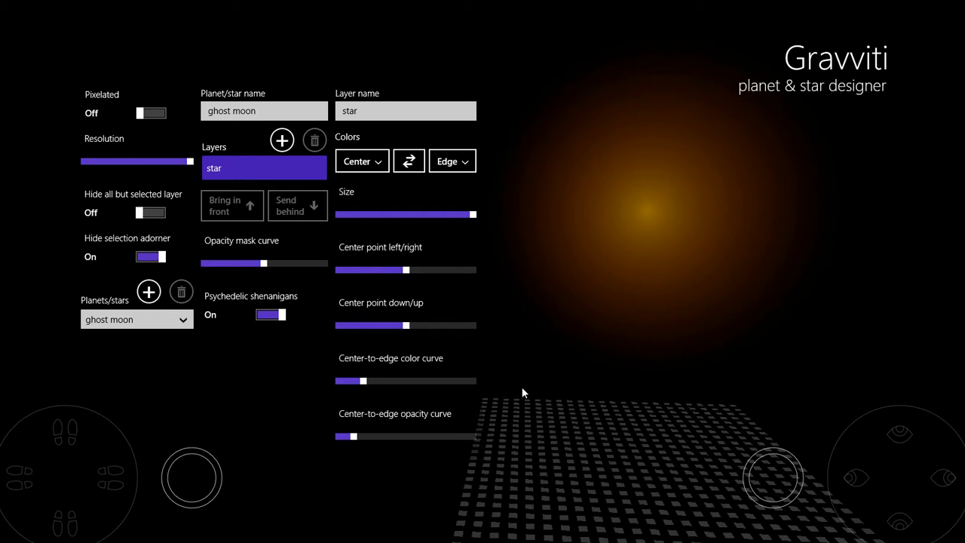
- Add a new layer and name it moon shadow
left_click(281, 140)
left_click(390, 111)
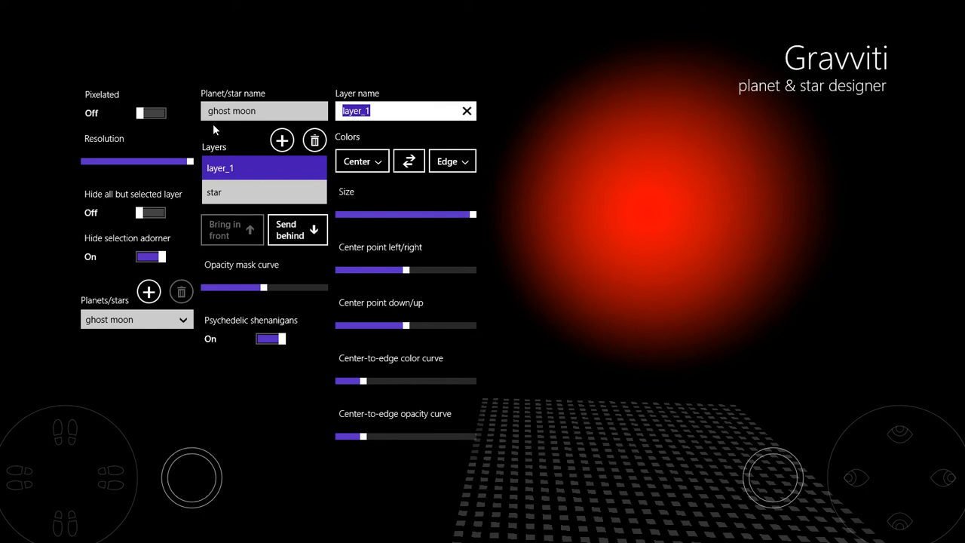
type("moon s")
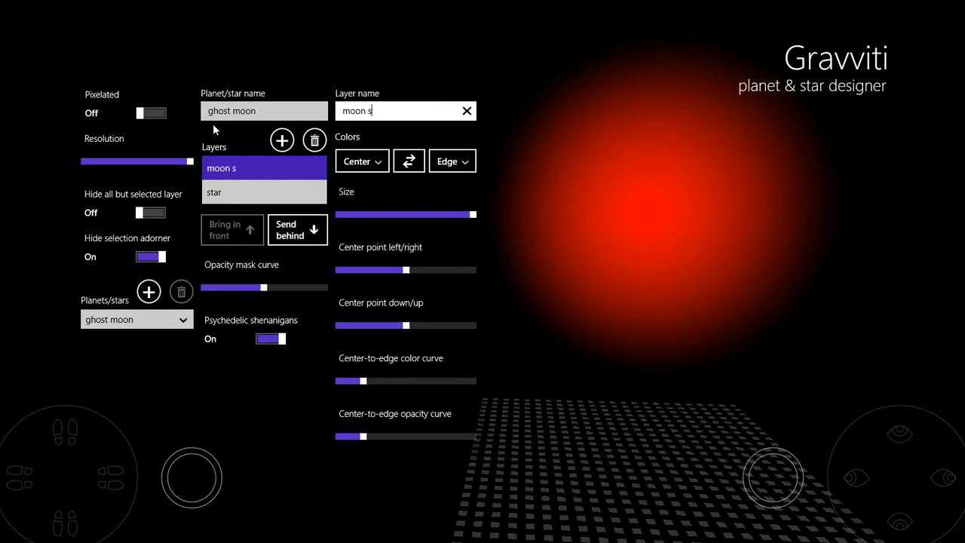
type("hadow")
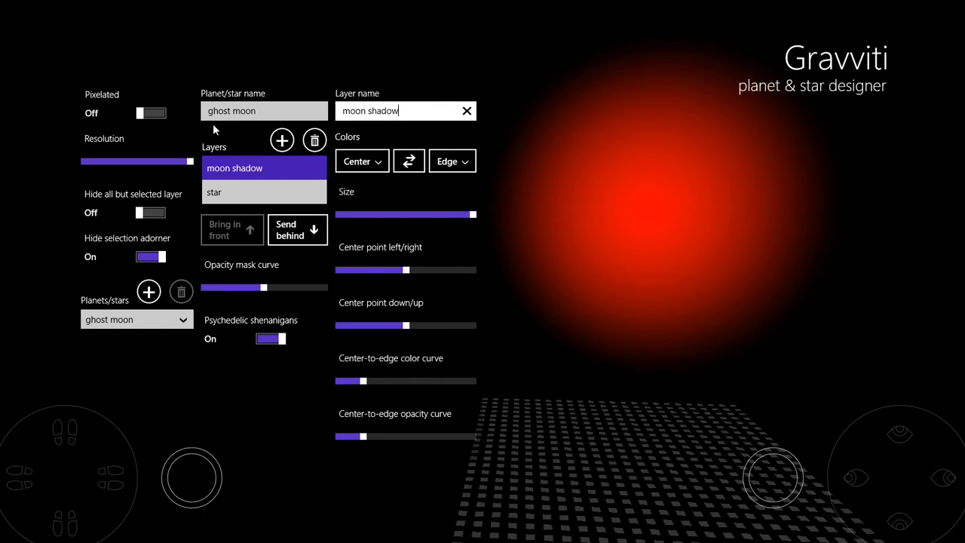
- Make the moon shadow's centre colour black by dropping saturation and value to zero
left_click(348, 165)
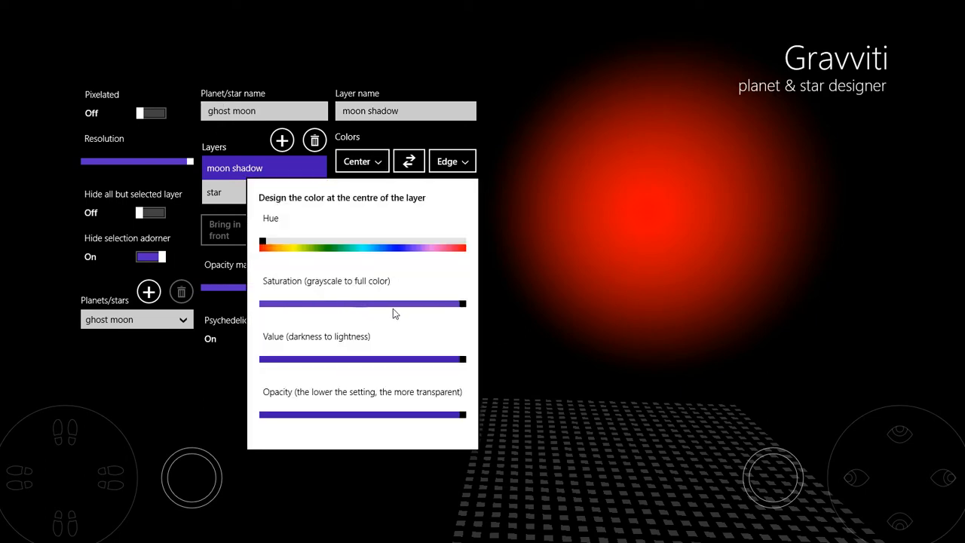
left_click_drag(464, 304, 261, 303)
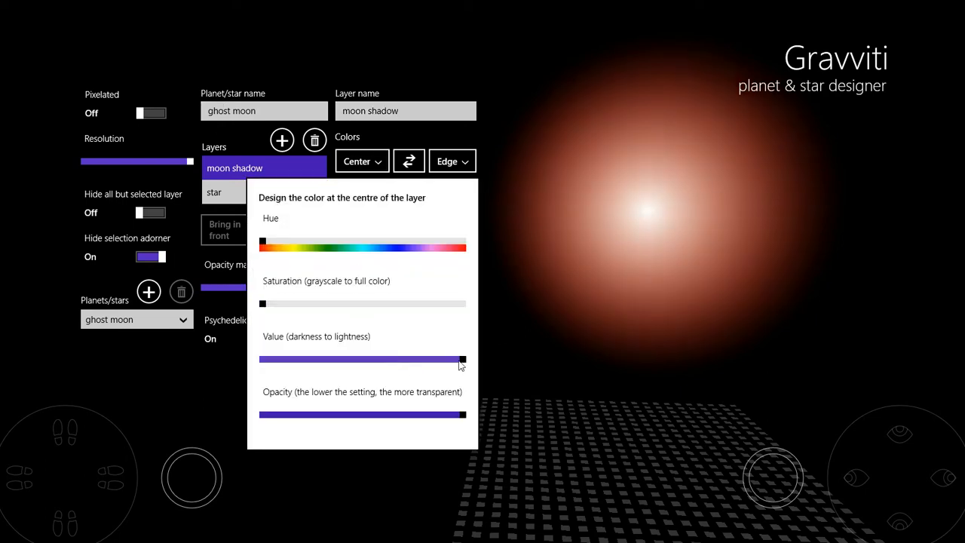
left_click_drag(462, 362, 173, 368)
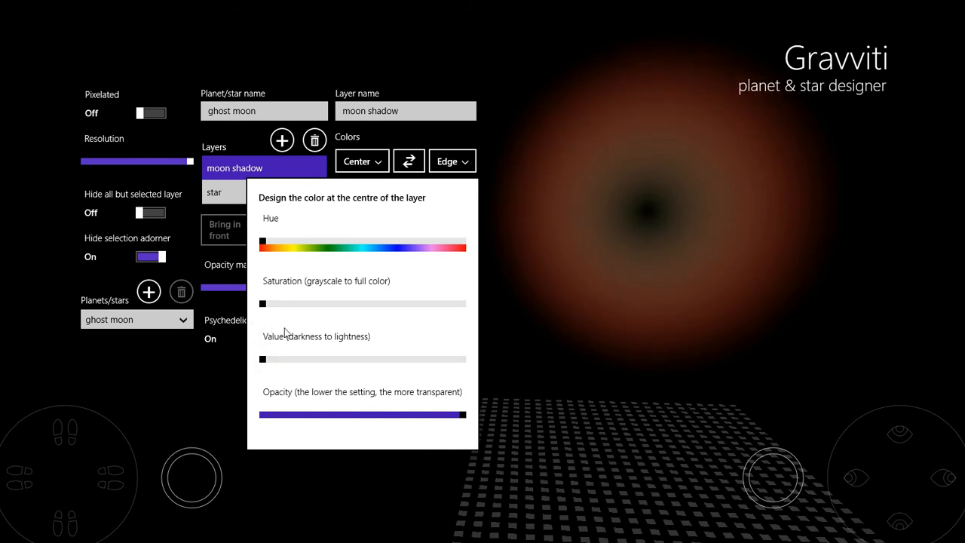
- Set the moon shadow's edge colour saturation and value to small values around 4
left_click(446, 160)
left_click_drag(382, 305, 359, 310)
left_click_drag(360, 359, 360, 362)
left_click_drag(361, 304, 360, 307)
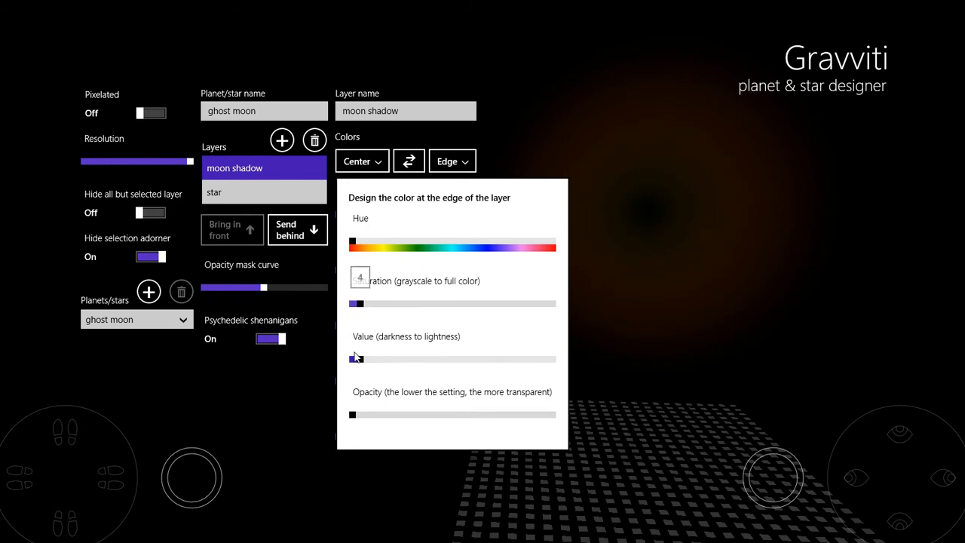
left_click_drag(360, 359, 363, 359)
left_click_drag(359, 304, 362, 304)
left_click(555, 147)
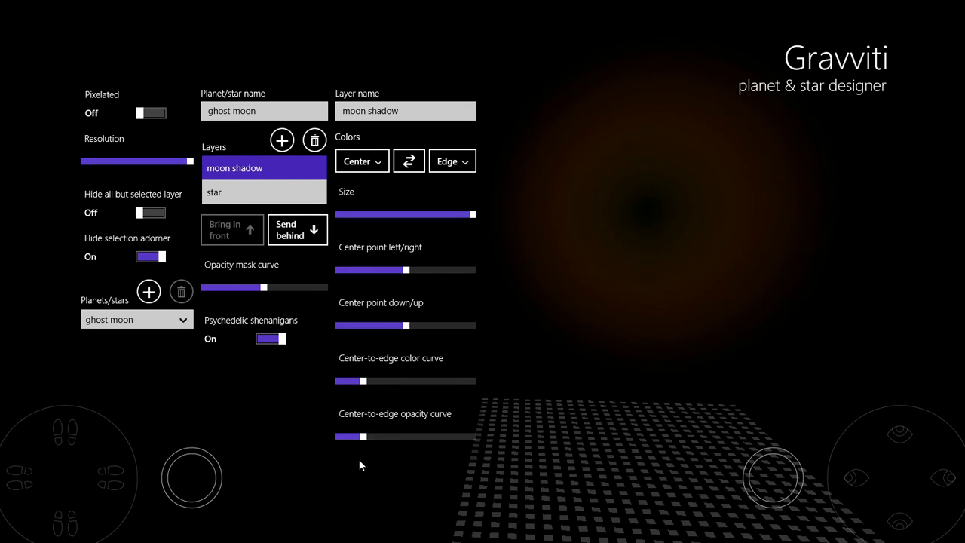
- Shrink the moon shadow layer to about a third, raise its opacity curve high and max its colour curve
left_click_drag(473, 216, 386, 215)
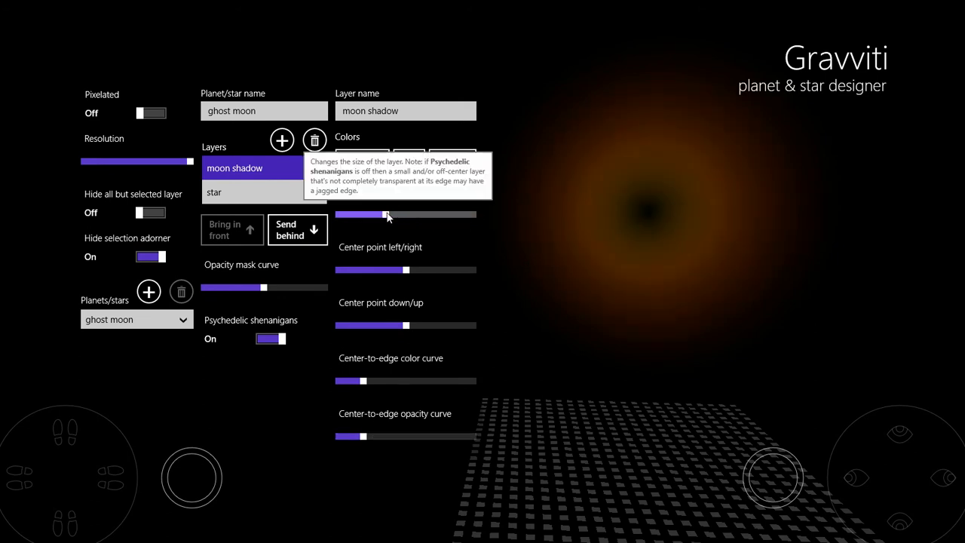
left_click_drag(364, 438, 441, 438)
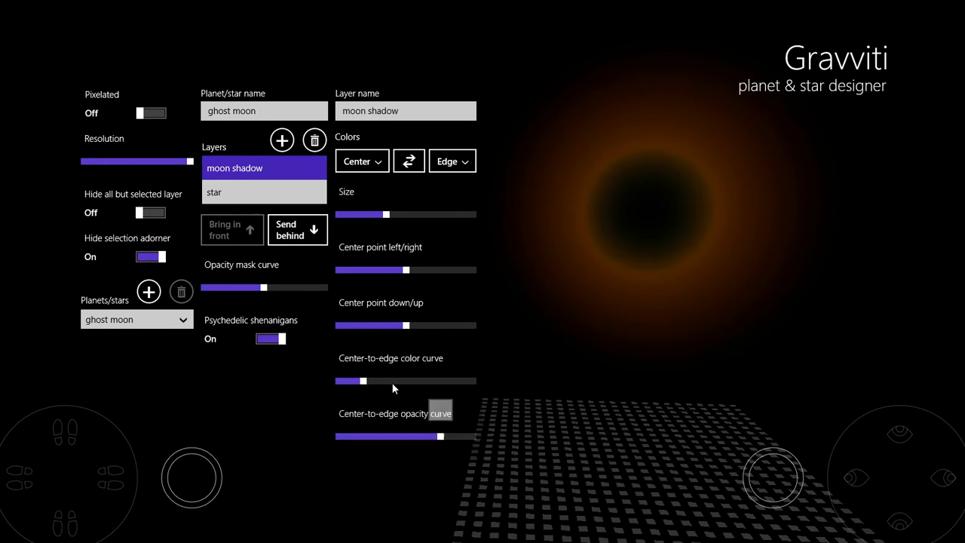
left_click_drag(365, 384, 476, 381)
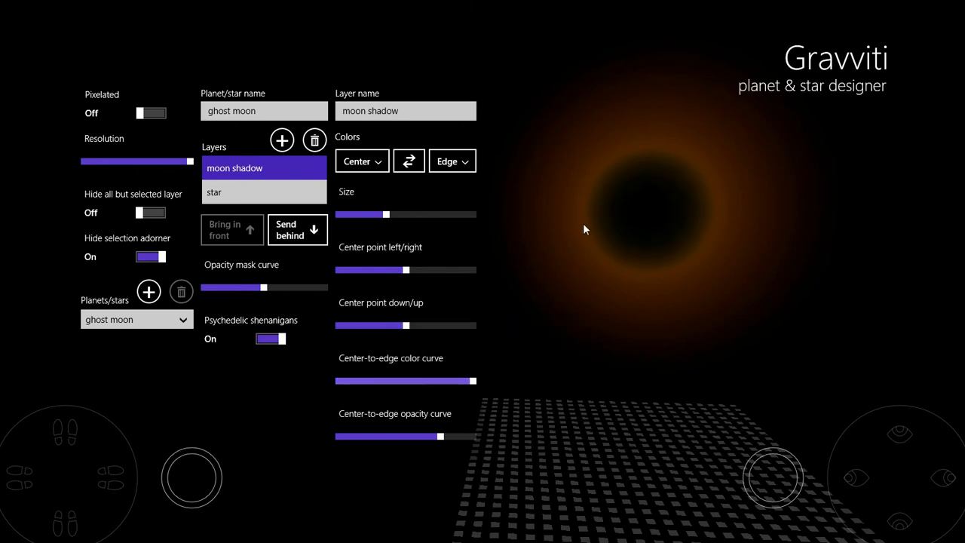
- Shift the moon shadow's centre point left and down, with a slight size tweak
left_click_drag(386, 217, 384, 218)
left_click_drag(405, 270, 384, 273)
left_click_drag(407, 326, 389, 330)
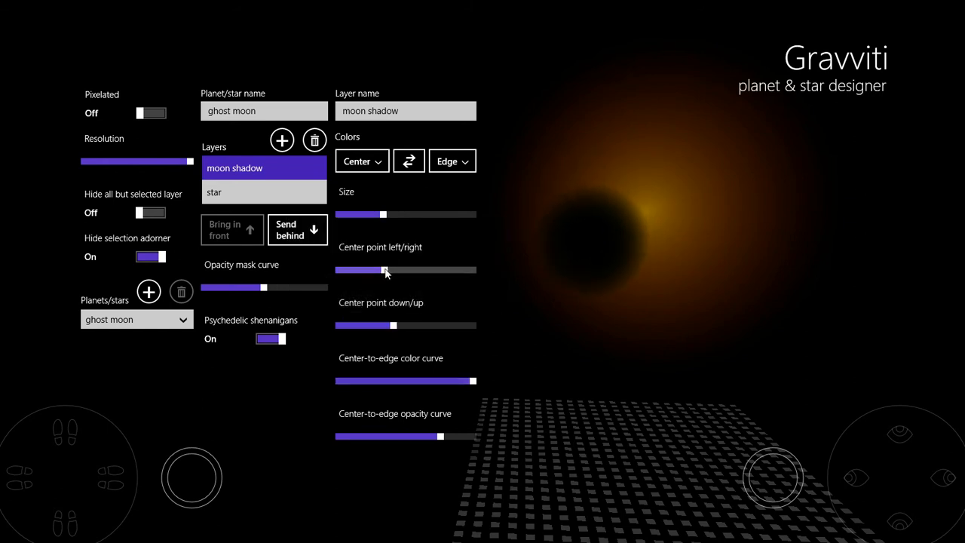
left_click_drag(385, 273, 385, 273)
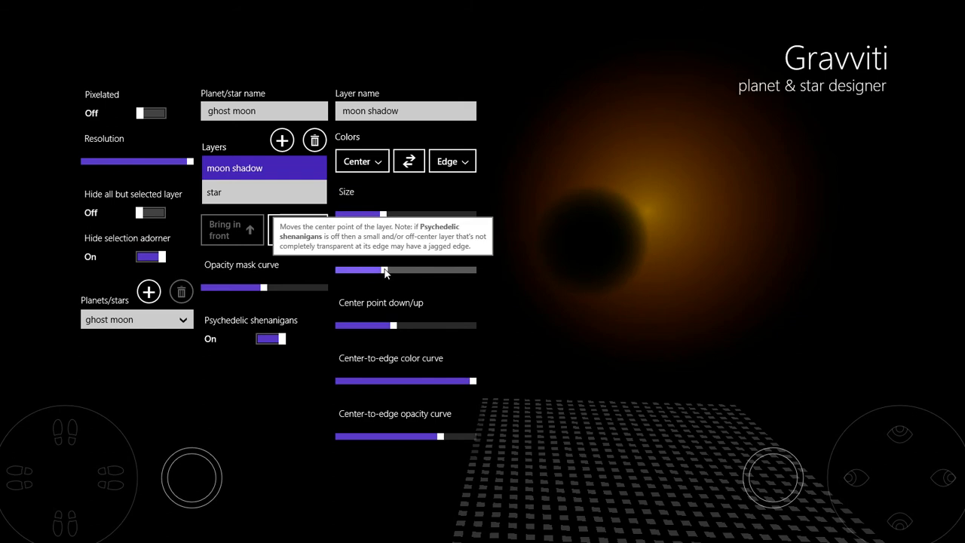
left_click_drag(393, 330, 392, 330)
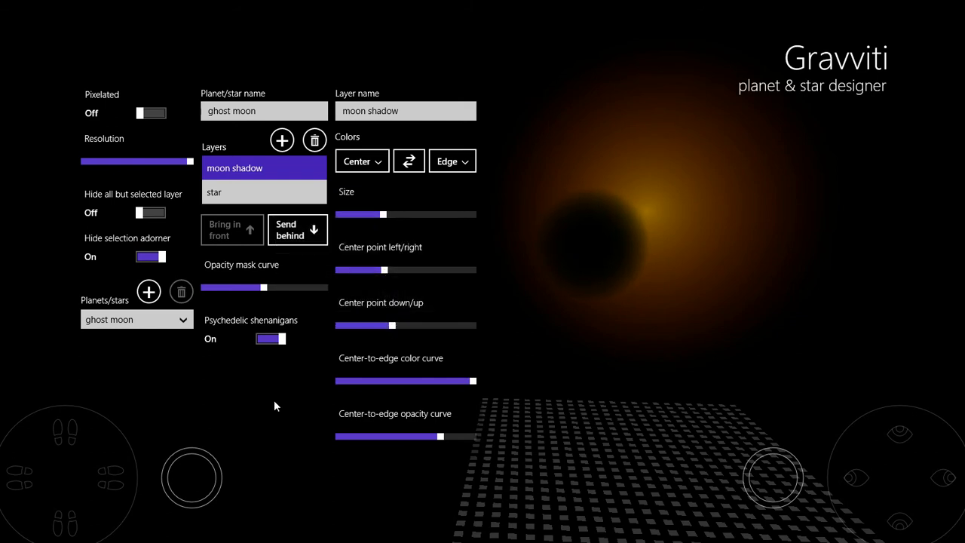
- Add another layer named blue moon
left_click(281, 142)
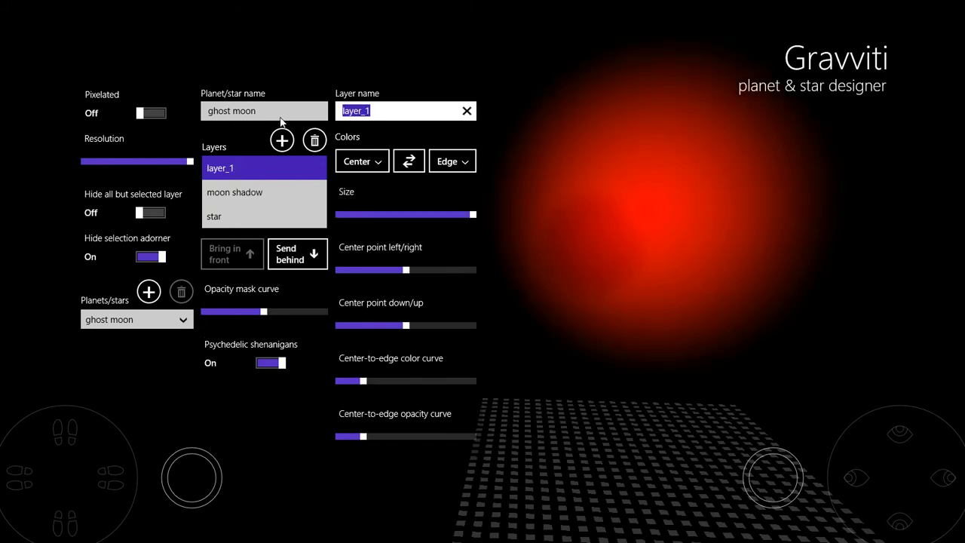
type("blue moon")
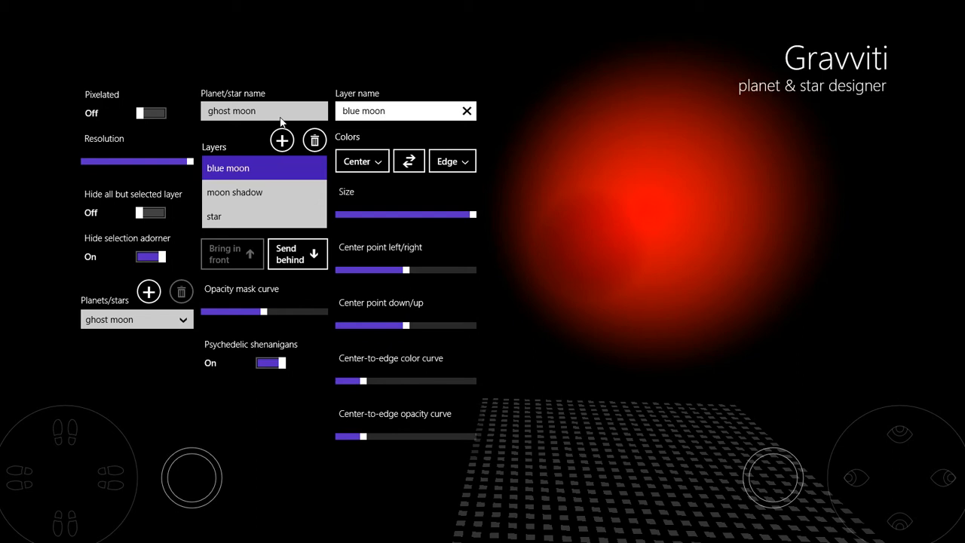
- Set the blue moon's centre colour to a blue hue with low saturation, value 46 and opacity about 59
left_click(362, 161)
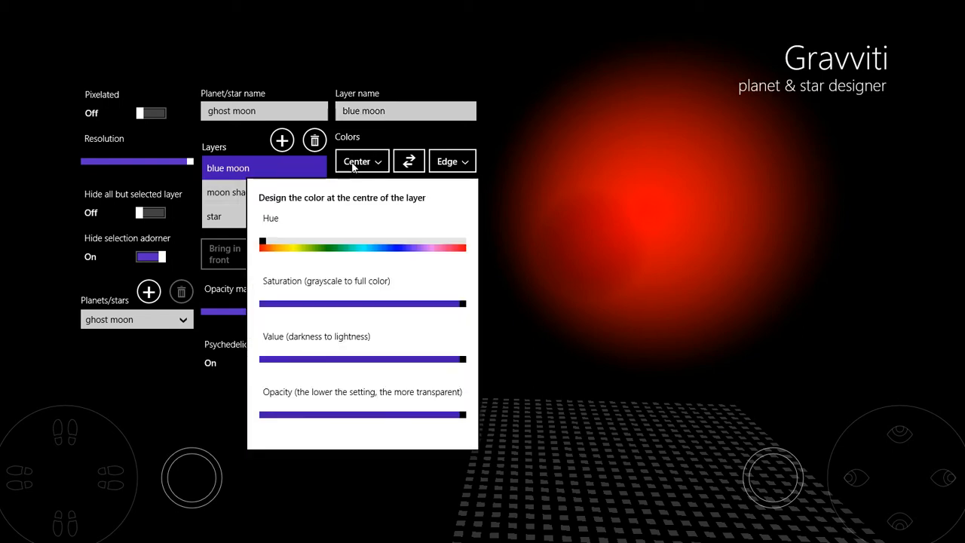
left_click(398, 244)
left_click_drag(400, 244, 385, 244)
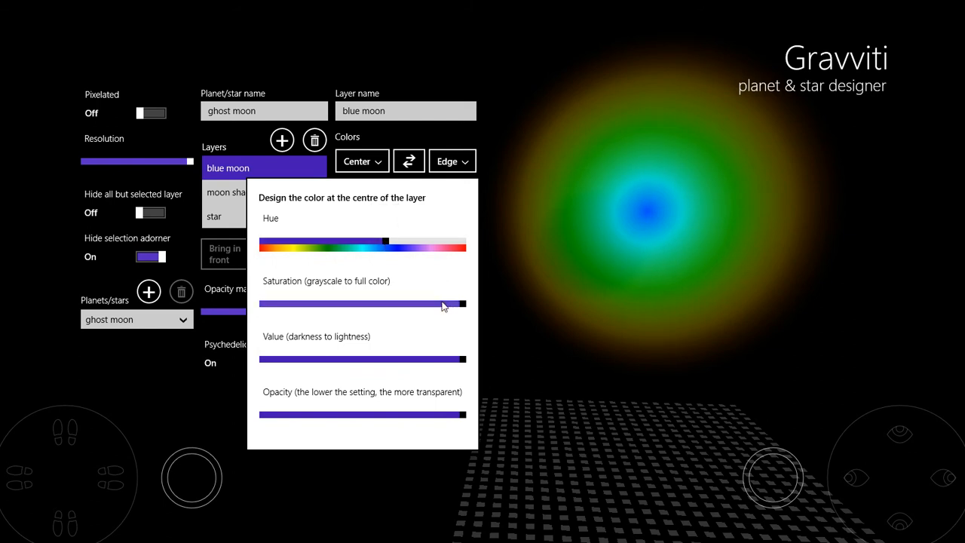
left_click_drag(463, 306, 329, 305)
left_click_drag(461, 366, 358, 365)
left_click(358, 365)
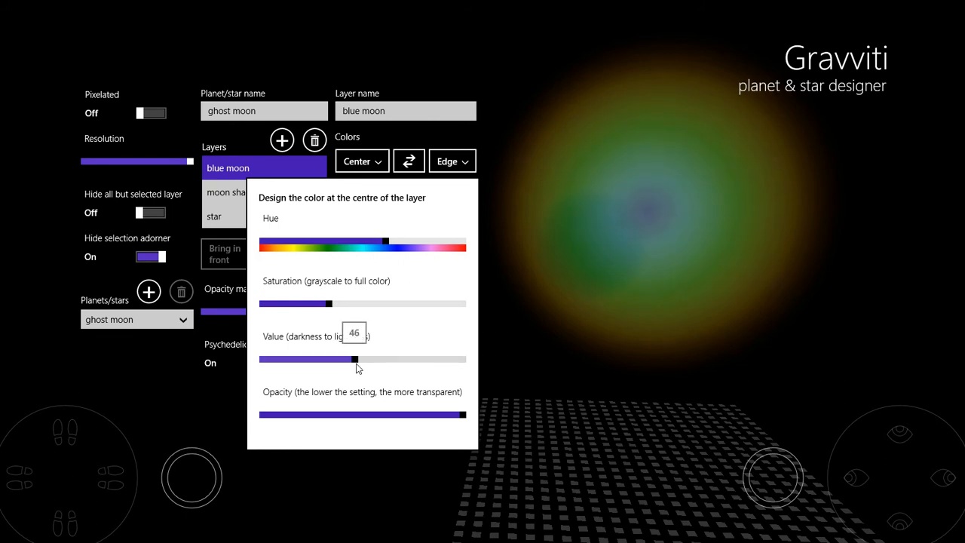
left_click_drag(461, 416, 380, 416)
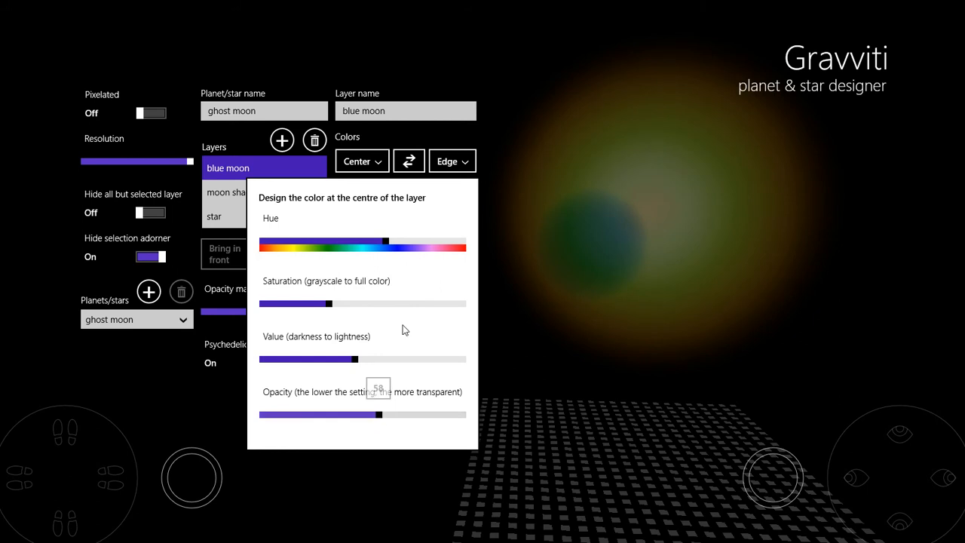
- Adjust the blue moon's edge colour hue, saturation and value
left_click(449, 162)
left_click(449, 162)
left_click_drag(476, 249, 480, 246)
left_click_drag(400, 304, 421, 307)
left_click_drag(547, 367, 504, 364)
left_click(553, 106)
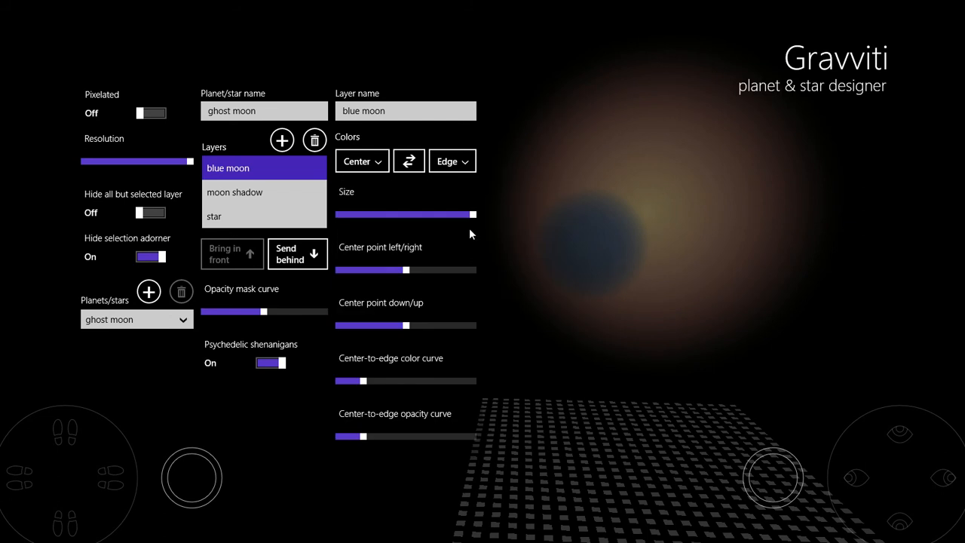
- Shrink the blue moon layer, max its center-to-edge colour curve and raise its opacity curve slightly
left_click_drag(472, 215, 383, 220)
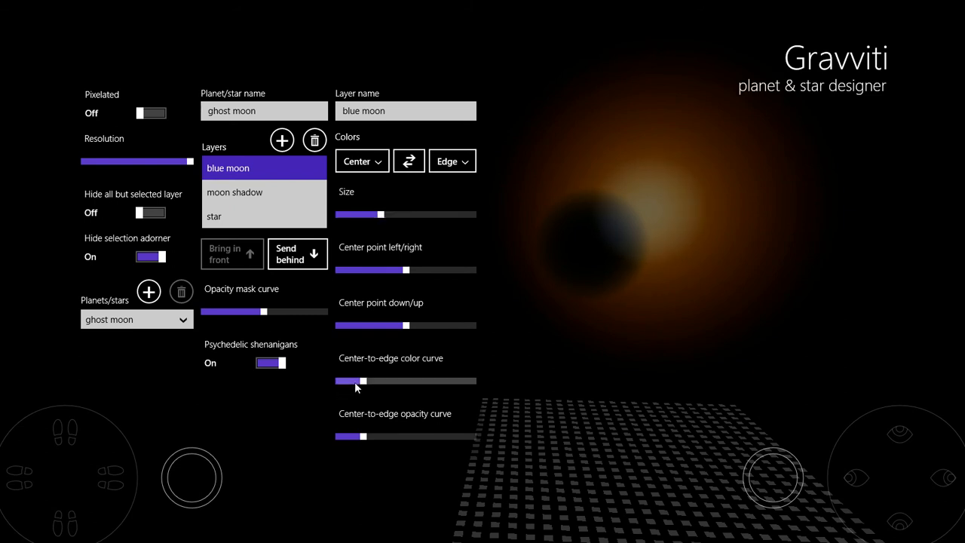
left_click_drag(356, 381, 493, 382)
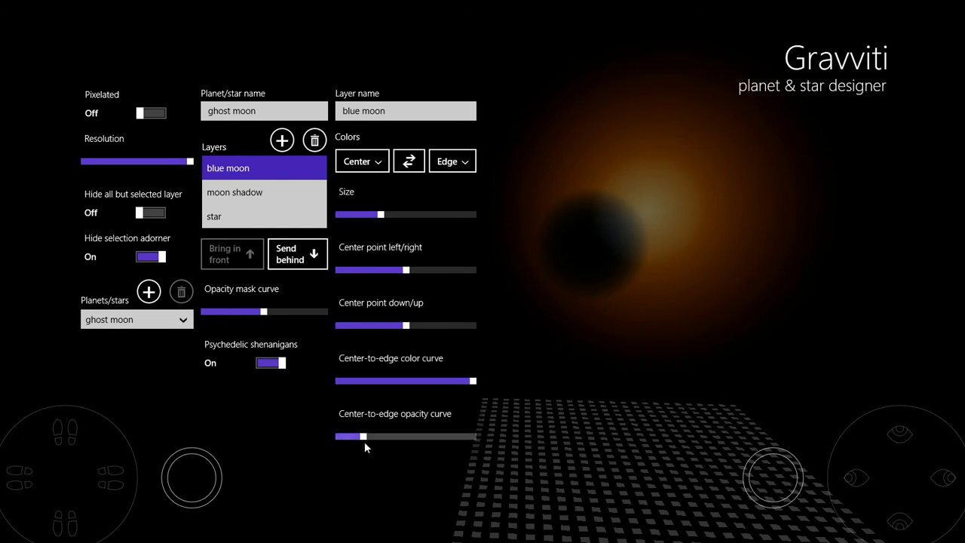
left_click_drag(366, 439, 380, 440)
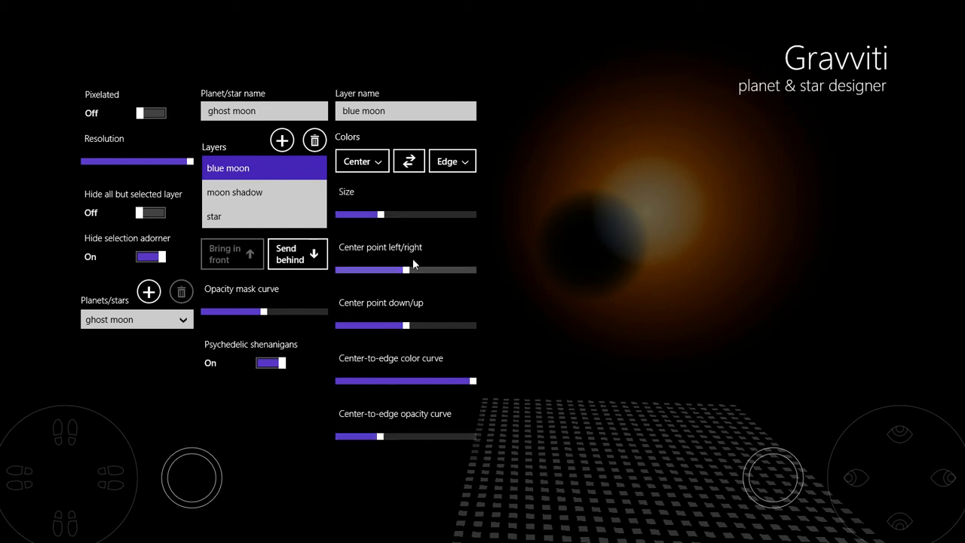
- Move the blue moon's centre point to 39 left/right and slightly lower vertically
left_click_drag(406, 273, 396, 272)
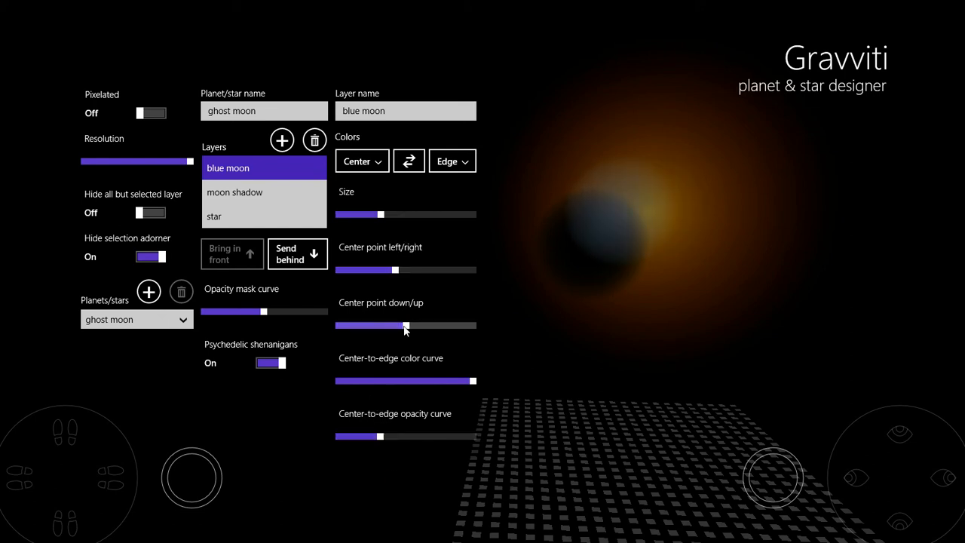
left_click_drag(407, 326, 399, 327)
left_click_drag(395, 270, 392, 272)
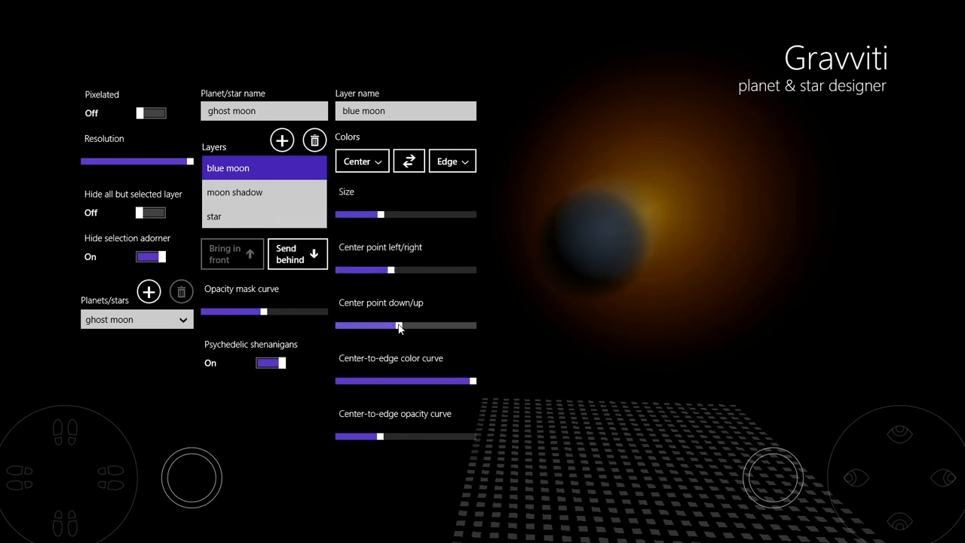
left_click(399, 325)
left_click(391, 270)
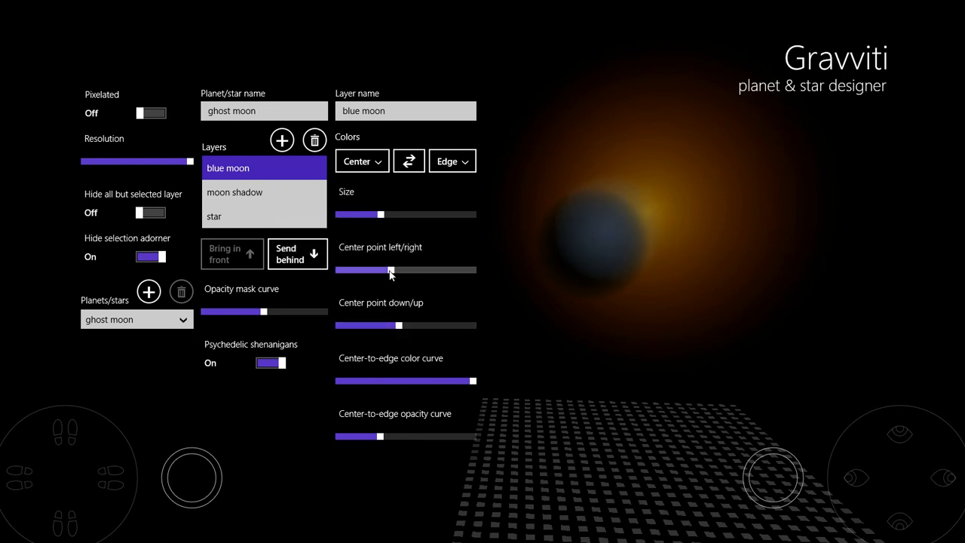
left_click(390, 272)
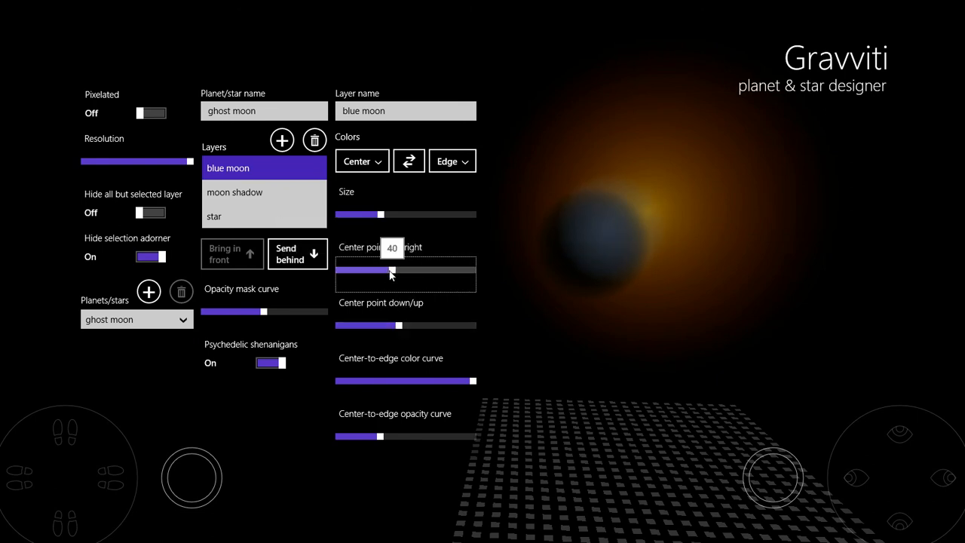
left_click(399, 327)
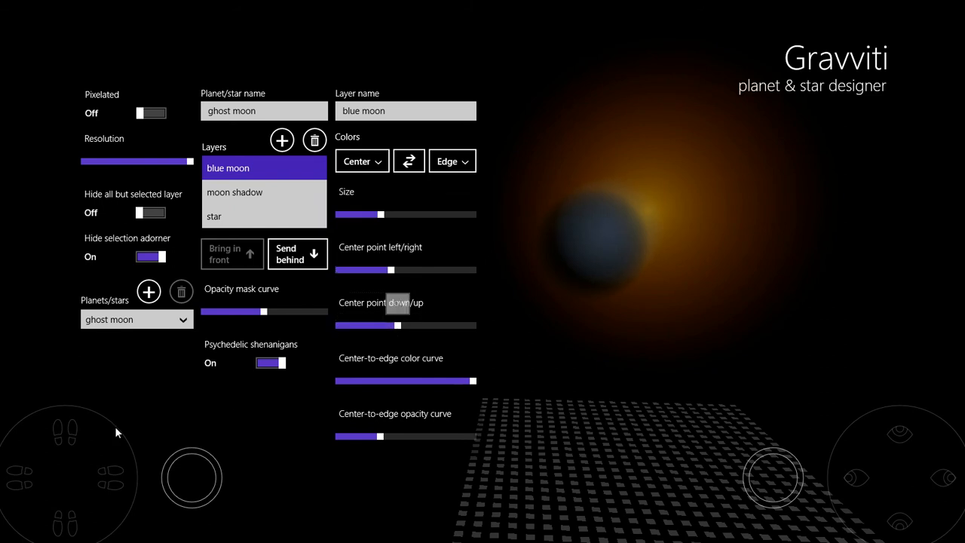
- Reduce the blue moon's size slightly and set its left/right centre point to 38
left_click_drag(106, 441, 107, 443)
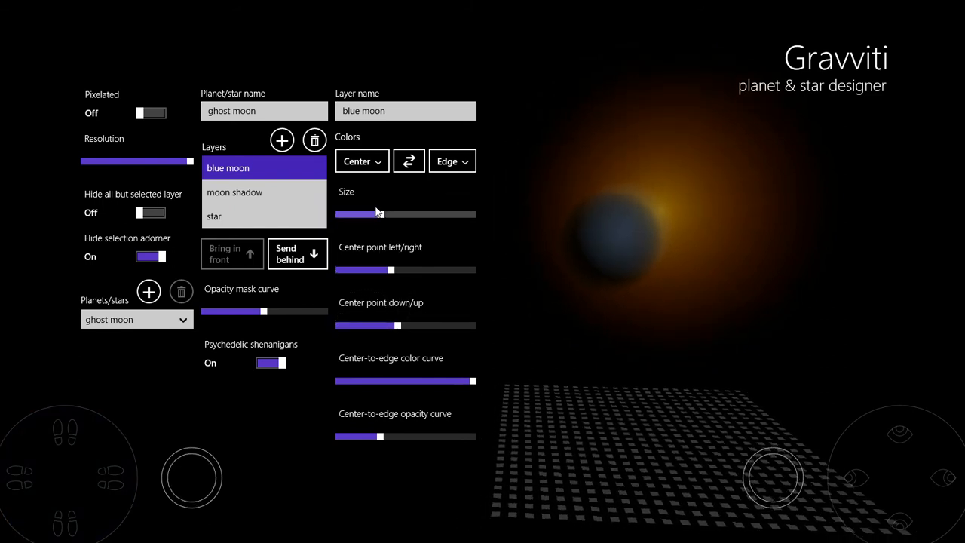
left_click_drag(378, 218, 375, 218)
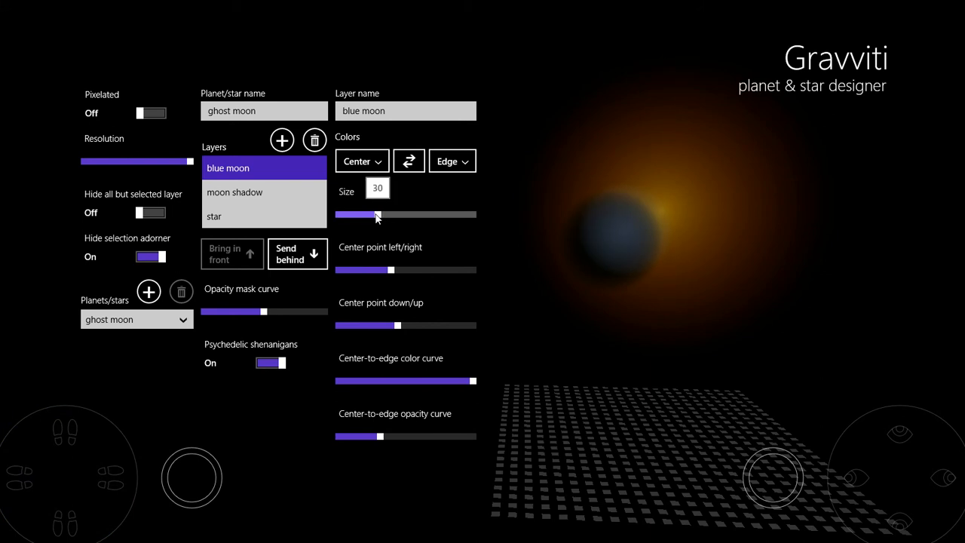
left_click(392, 270)
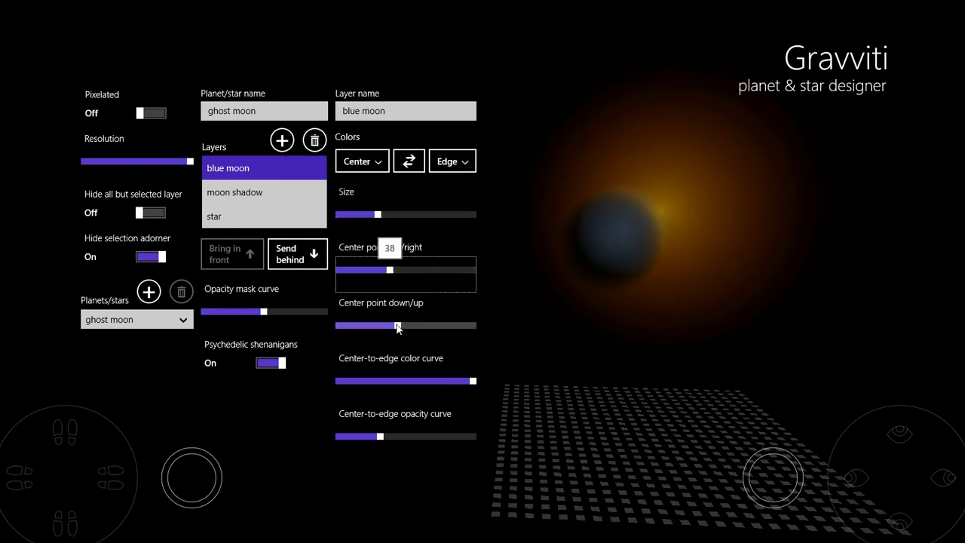
- Set the blue moon's down/up centre point to 44
left_click(397, 325)
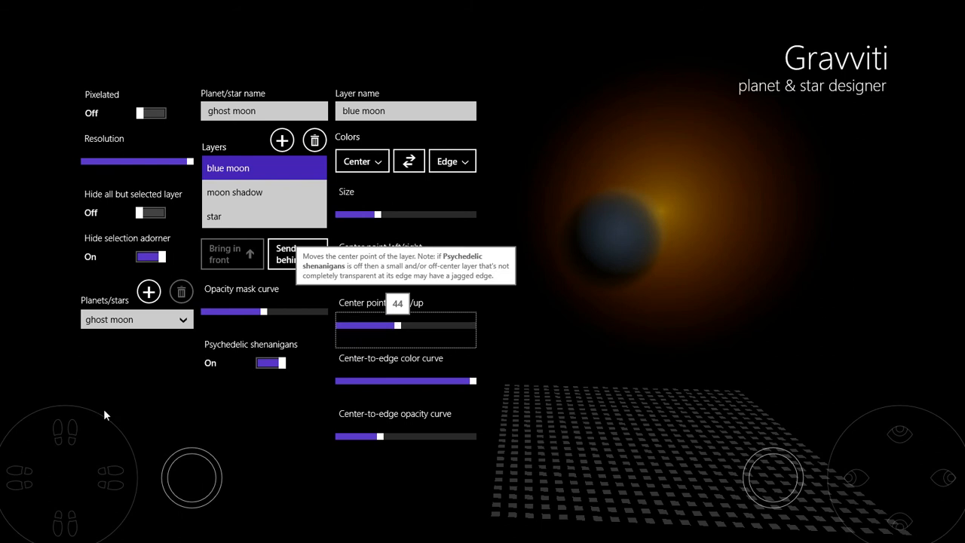
left_click_drag(90, 449, 90, 449)
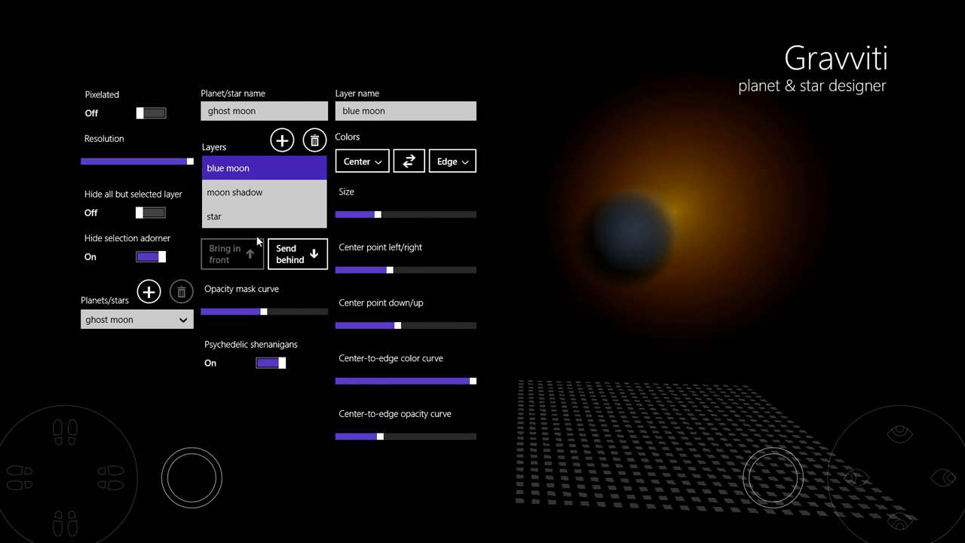
- Raise the blue moon's edge colour opacity to about a third of the range
left_click(440, 163)
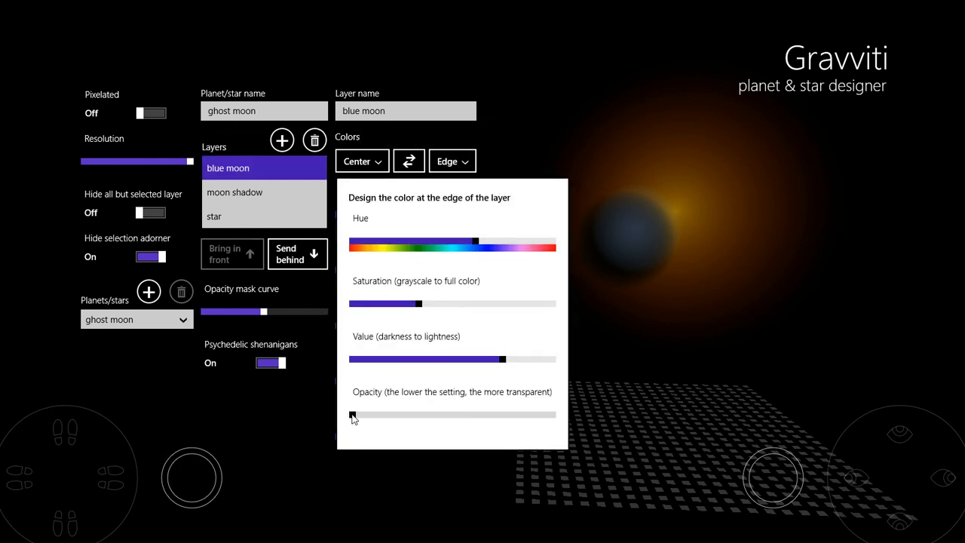
left_click_drag(352, 418, 420, 417)
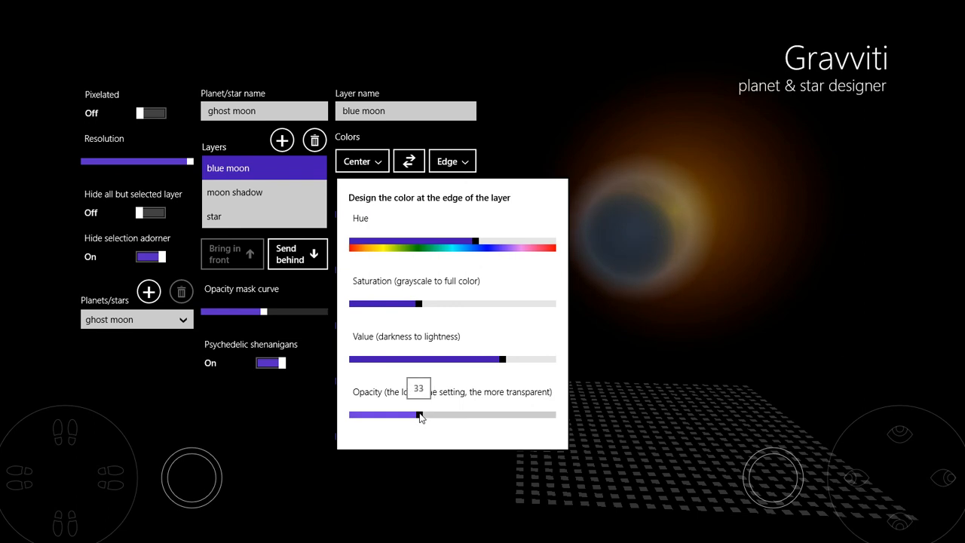
left_click(583, 123)
- Set the blue moon's centre point to 35 left/right and 41 down/up
left_click(390, 273)
left_click_drag(390, 274, 386, 273)
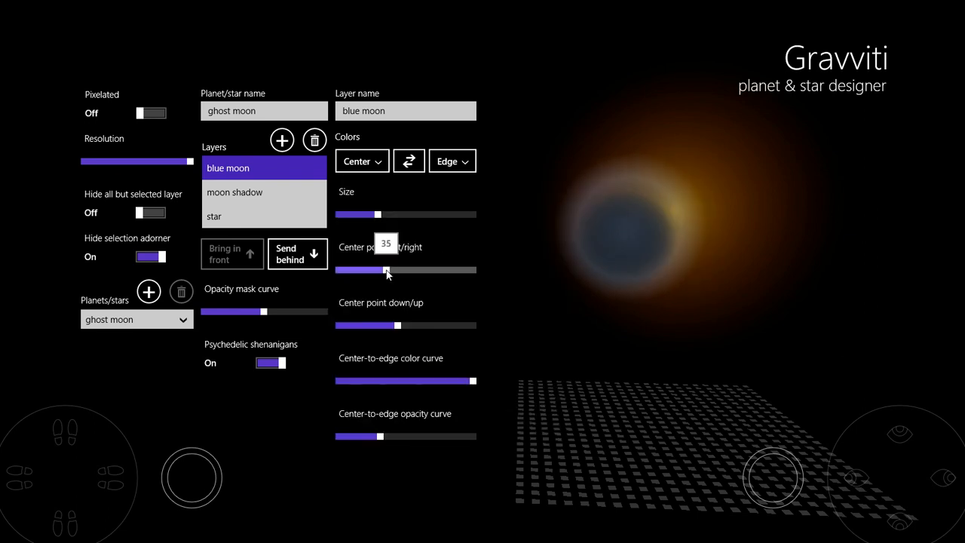
left_click(397, 326)
left_click_drag(397, 326, 392, 326)
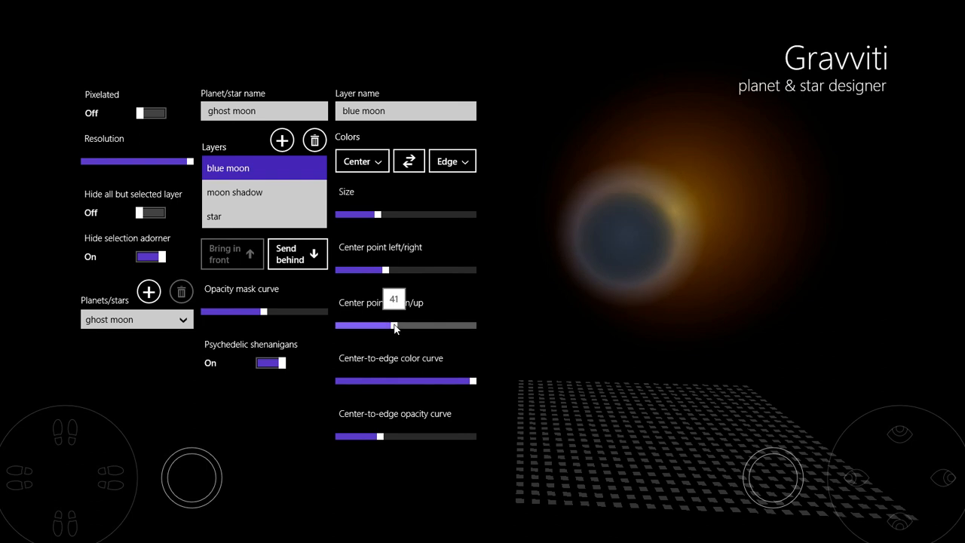
left_click(386, 273)
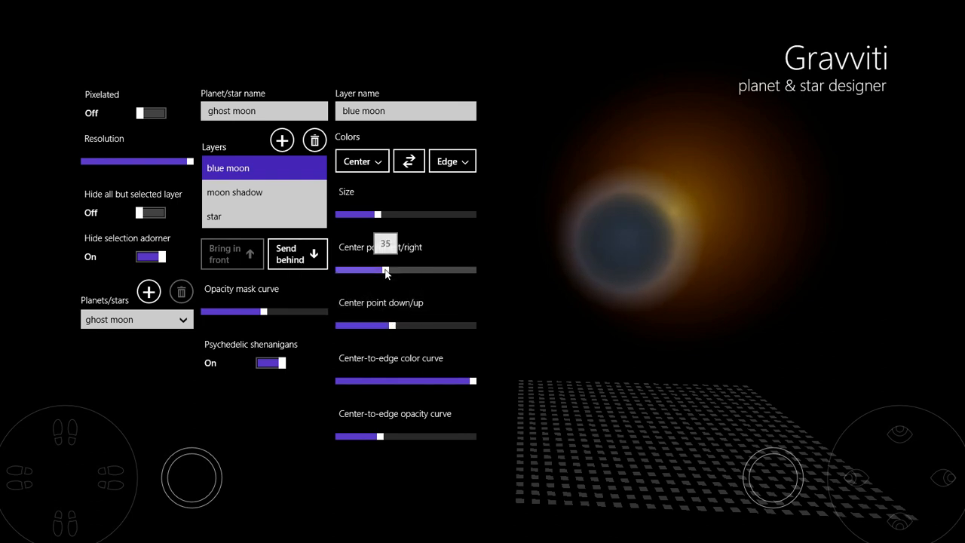
- Turn on hiding all but the selected layer
left_click_drag(88, 445, 92, 425)
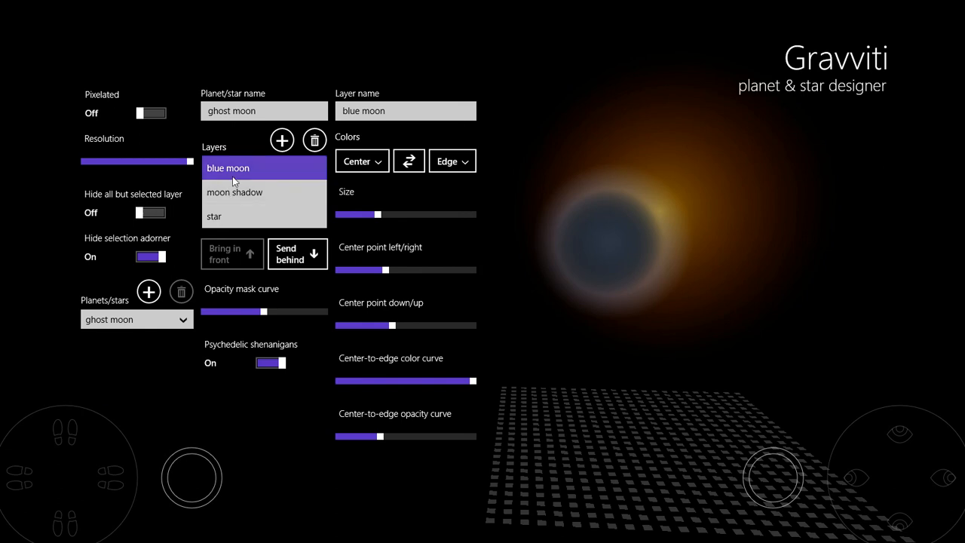
left_click(156, 214)
- Enlarge the blue moon layer to about half size and shift its left/right centre point further right
left_click_drag(378, 214, 409, 217)
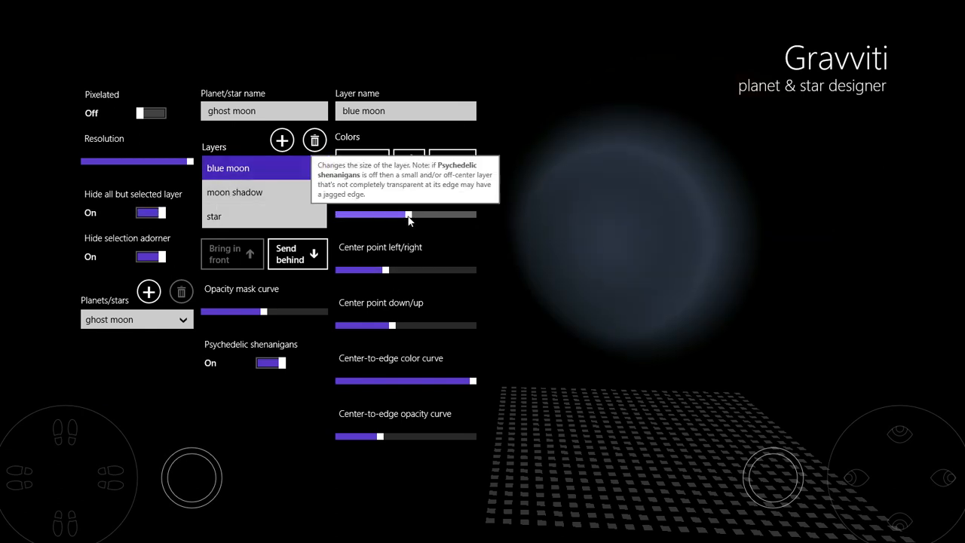
left_click_drag(386, 270, 407, 275)
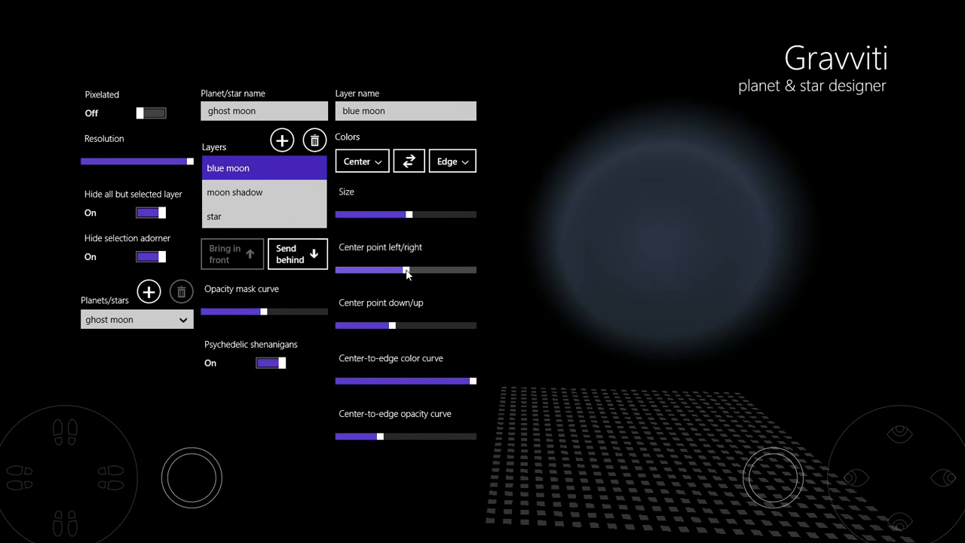